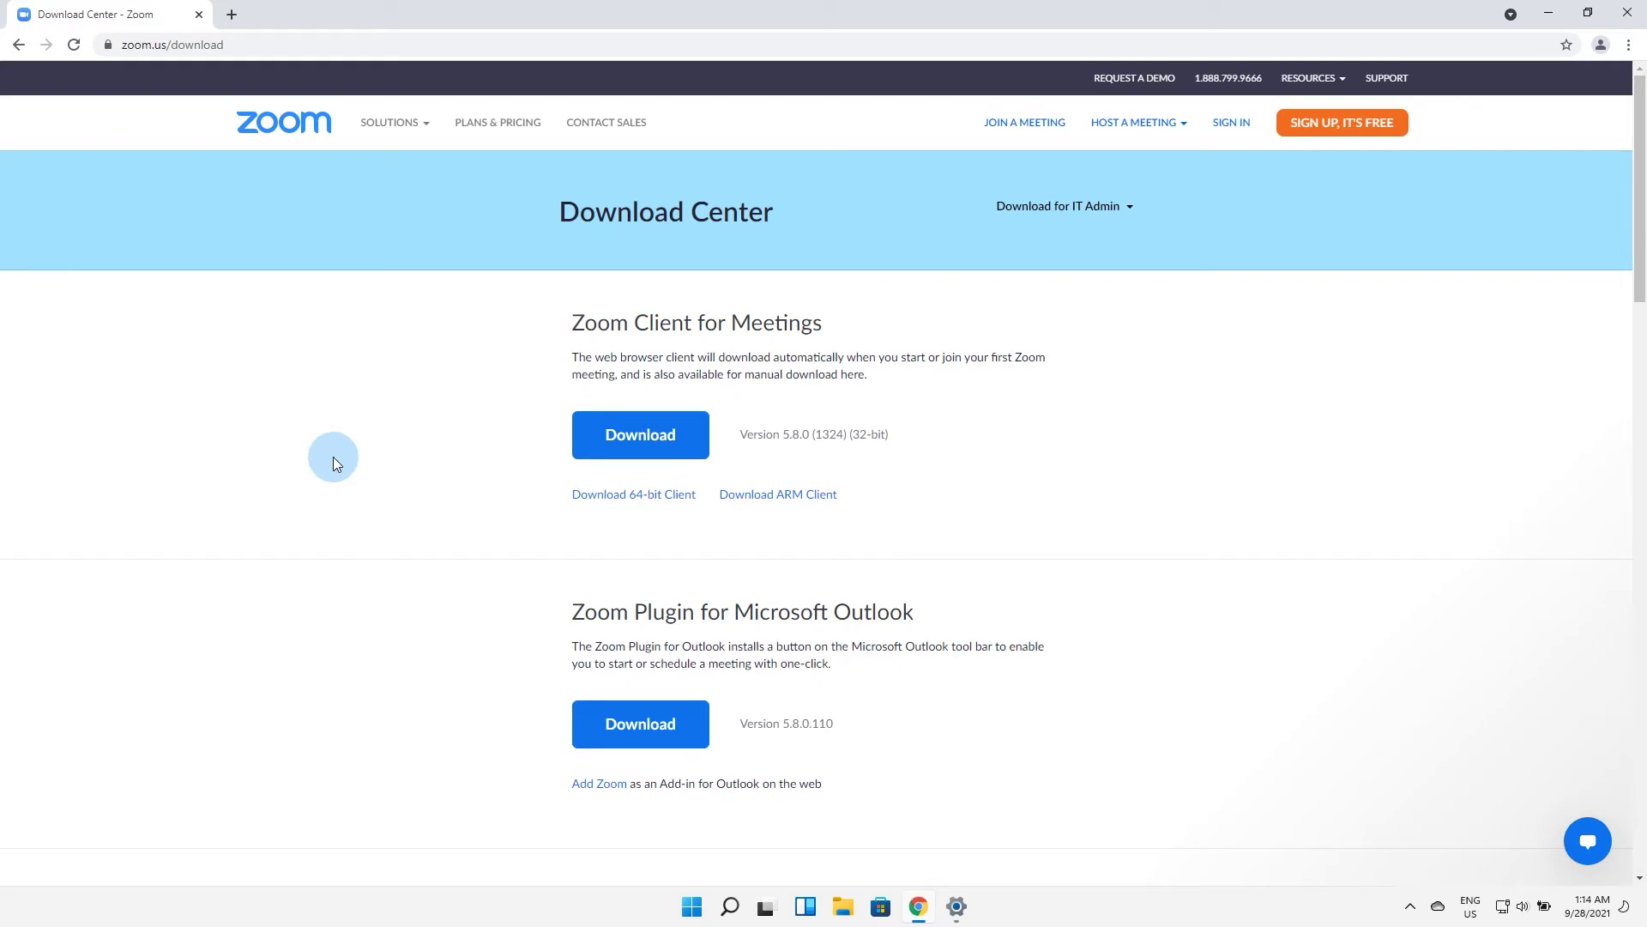
- Download ZoomInstaller.exe from the Zoom Client for Meetings entry on zoom.us/download
left_click(612, 437)
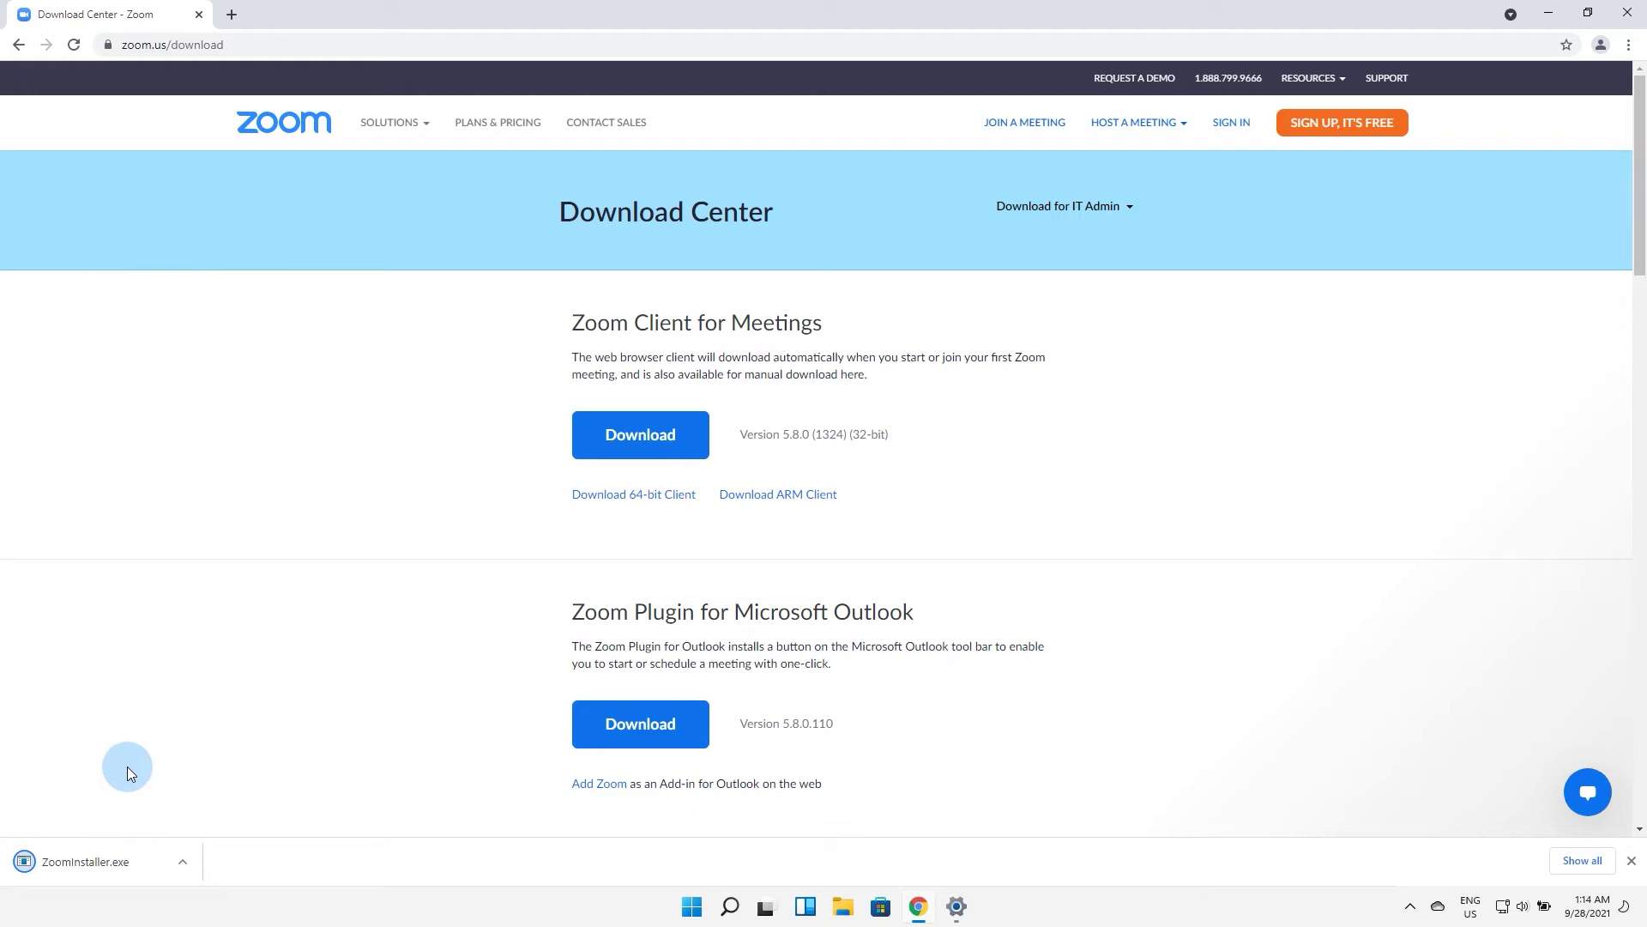
- Run ZoomInstaller.exe from the browser download bar to install Zoom client 5.8.0
left_click(85, 860)
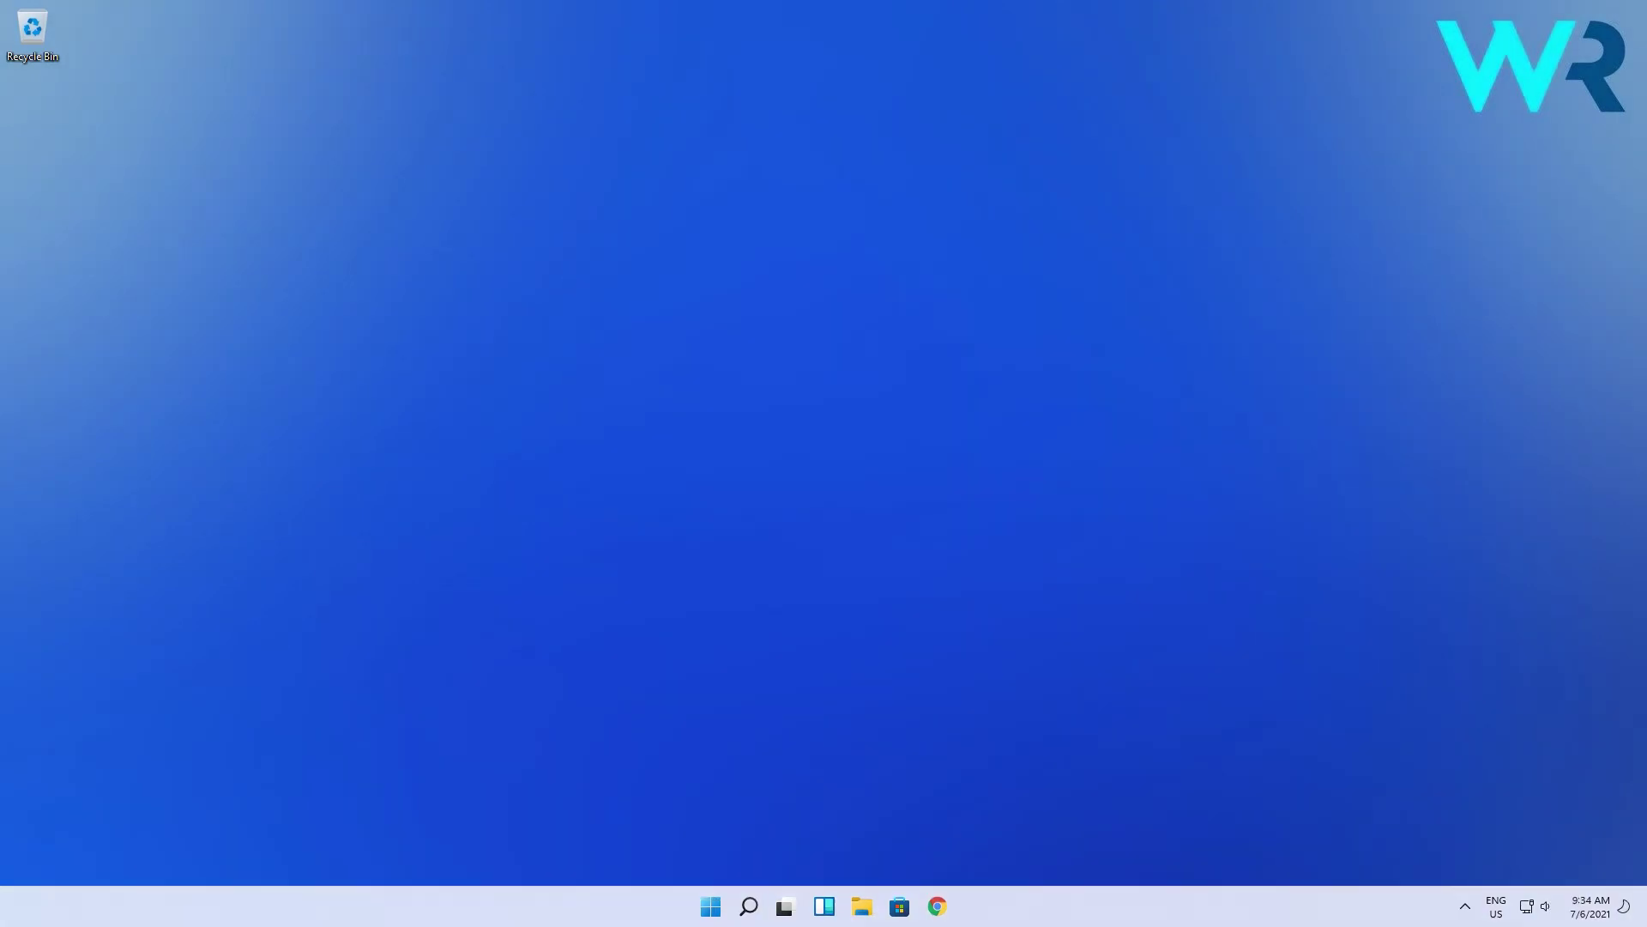
- Launch Microsoft Store from the taskbar and search it for 'zoom'
left_click(880, 907)
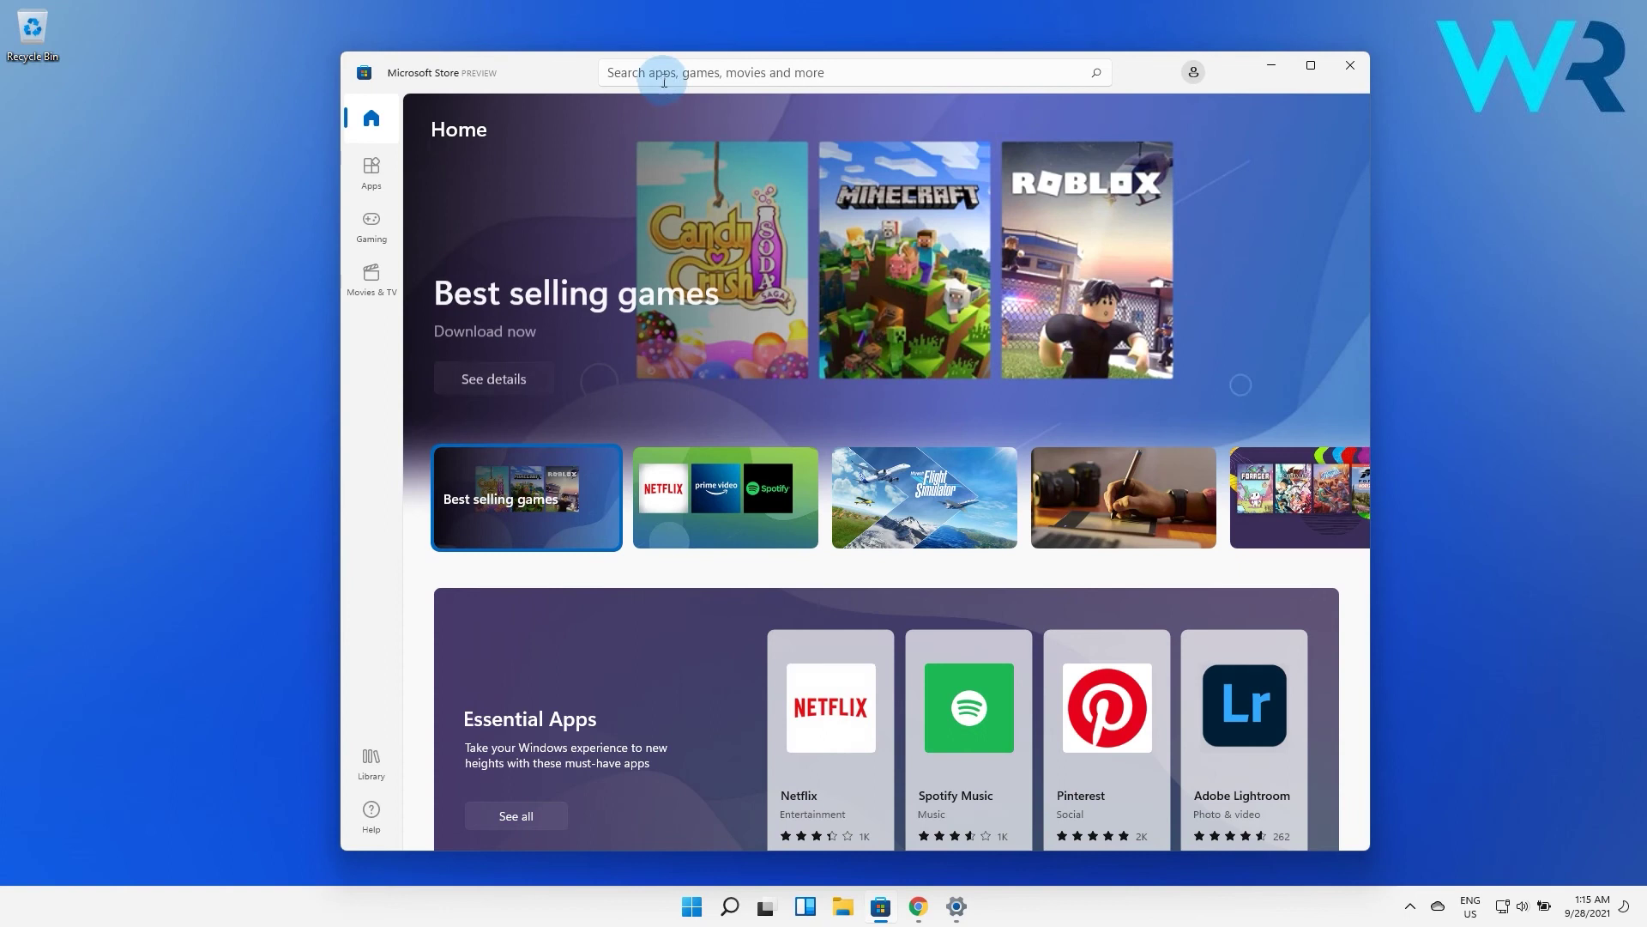
left_click(709, 75)
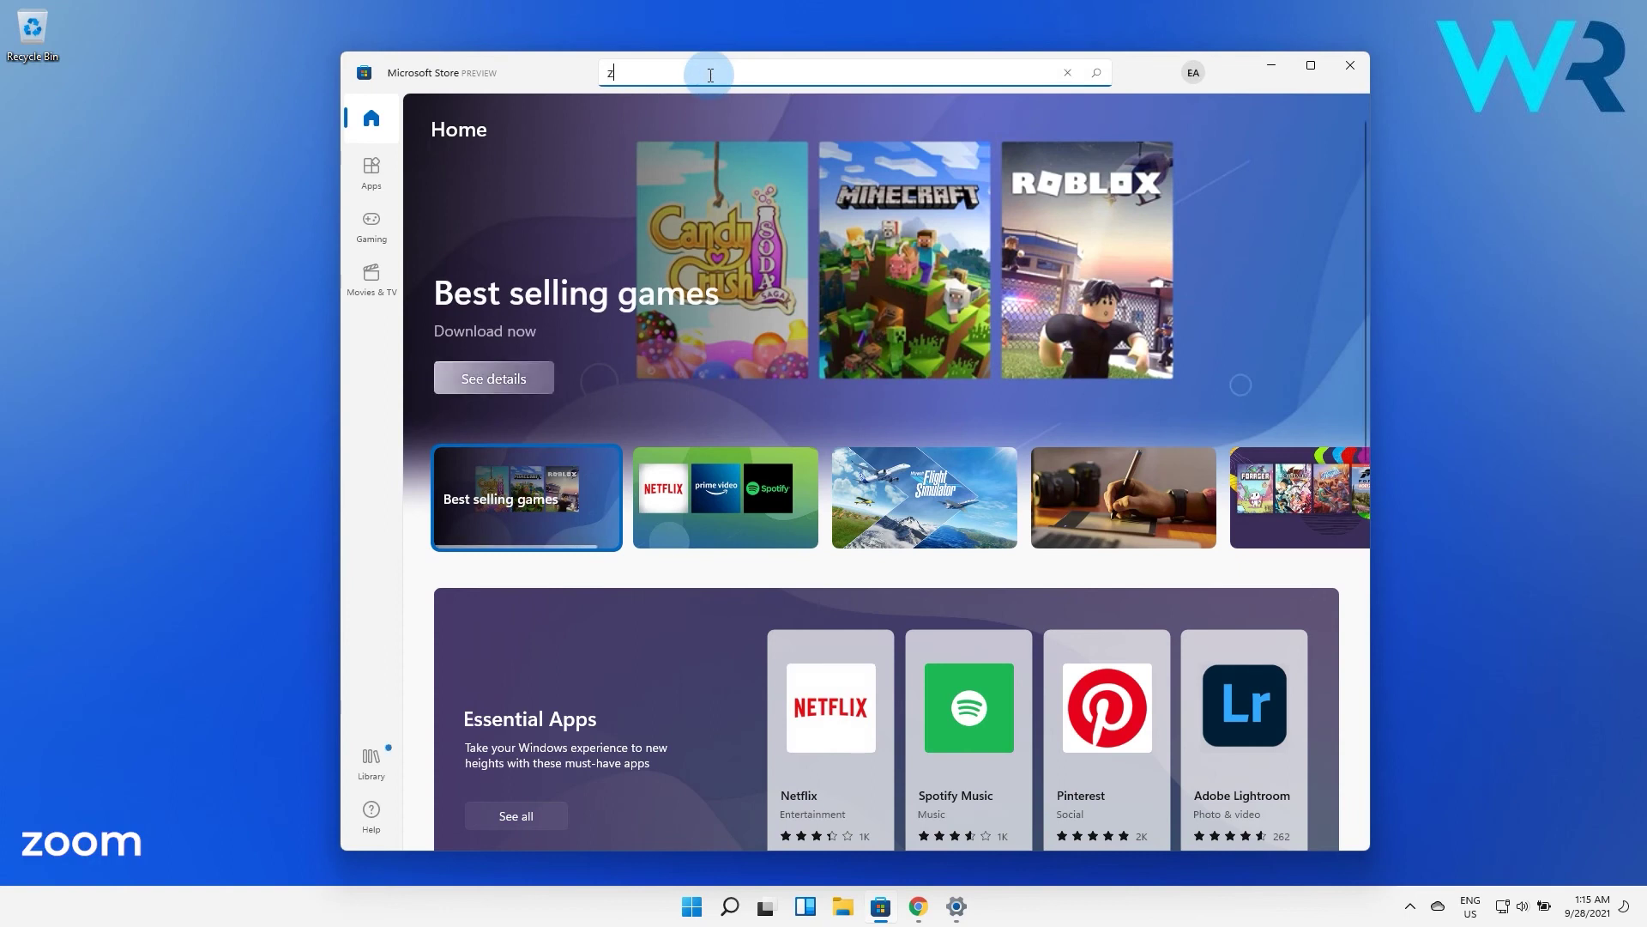
type("zoom")
key("Return")
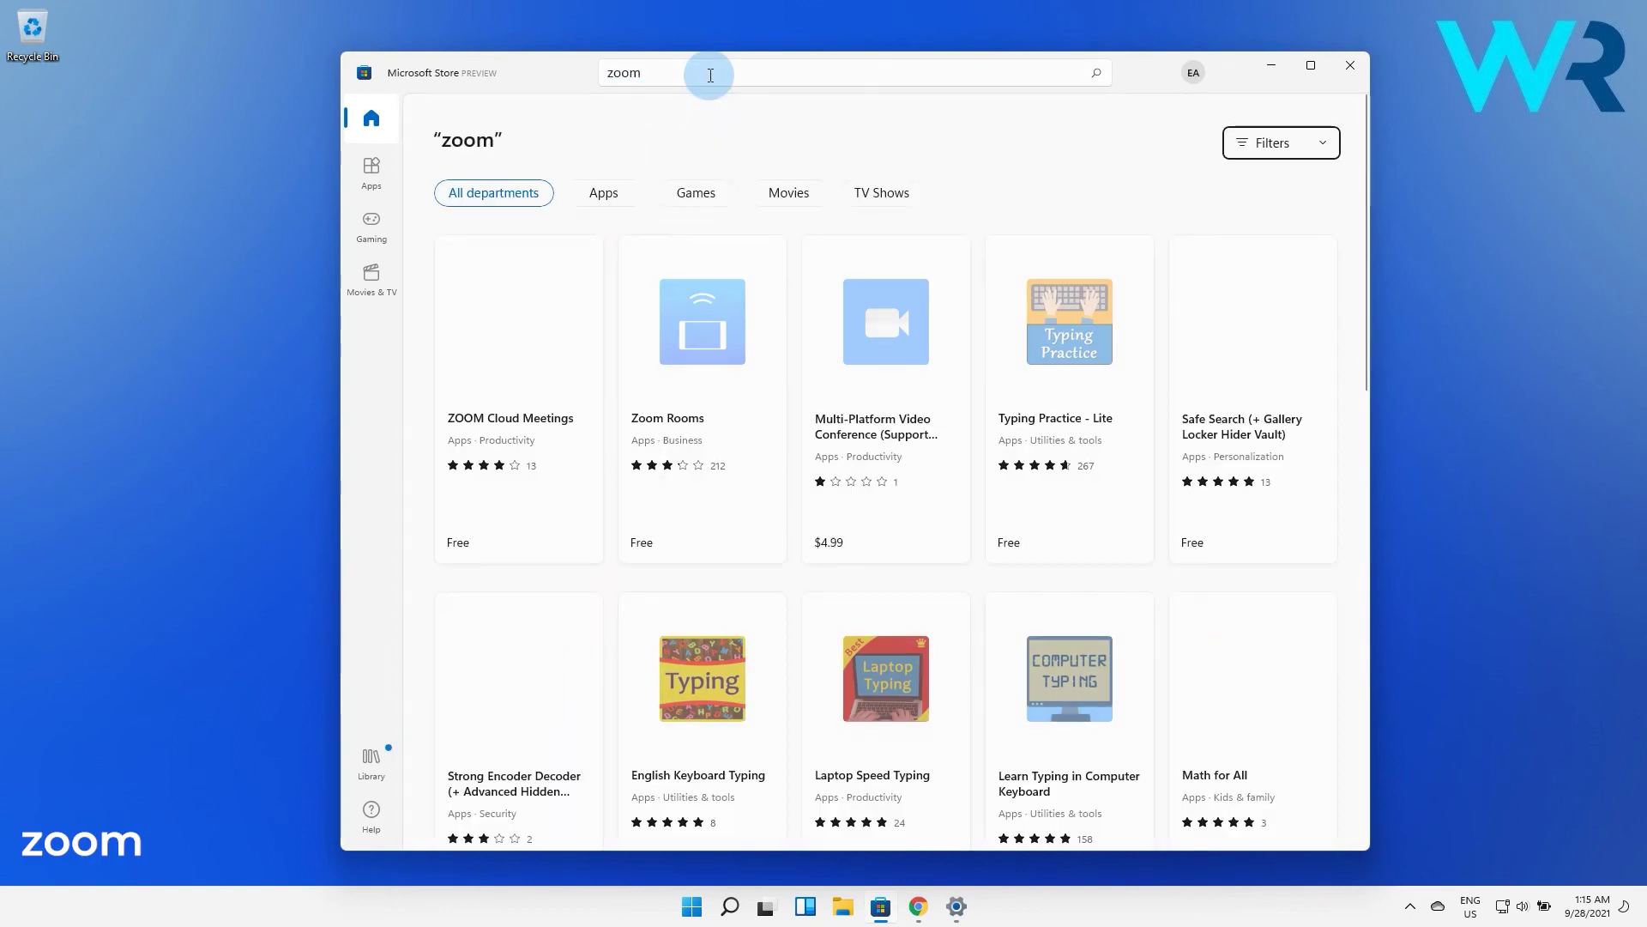
- Open the ZOOM Cloud Meetings product page and begin its installation
left_click(544, 316)
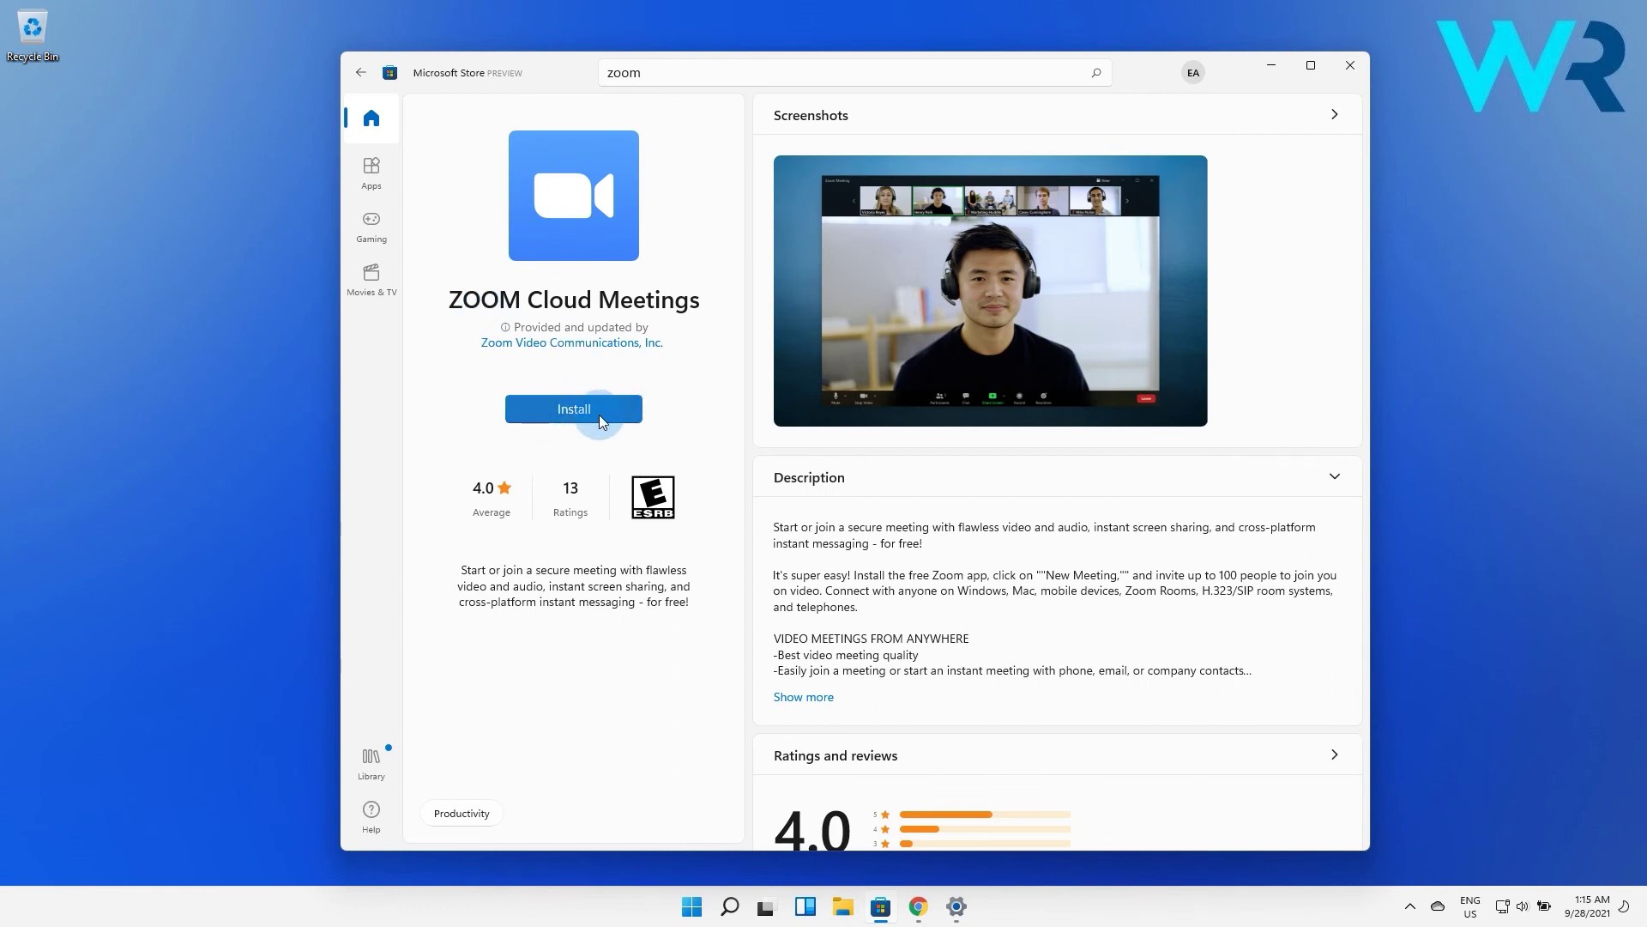
left_click(599, 415)
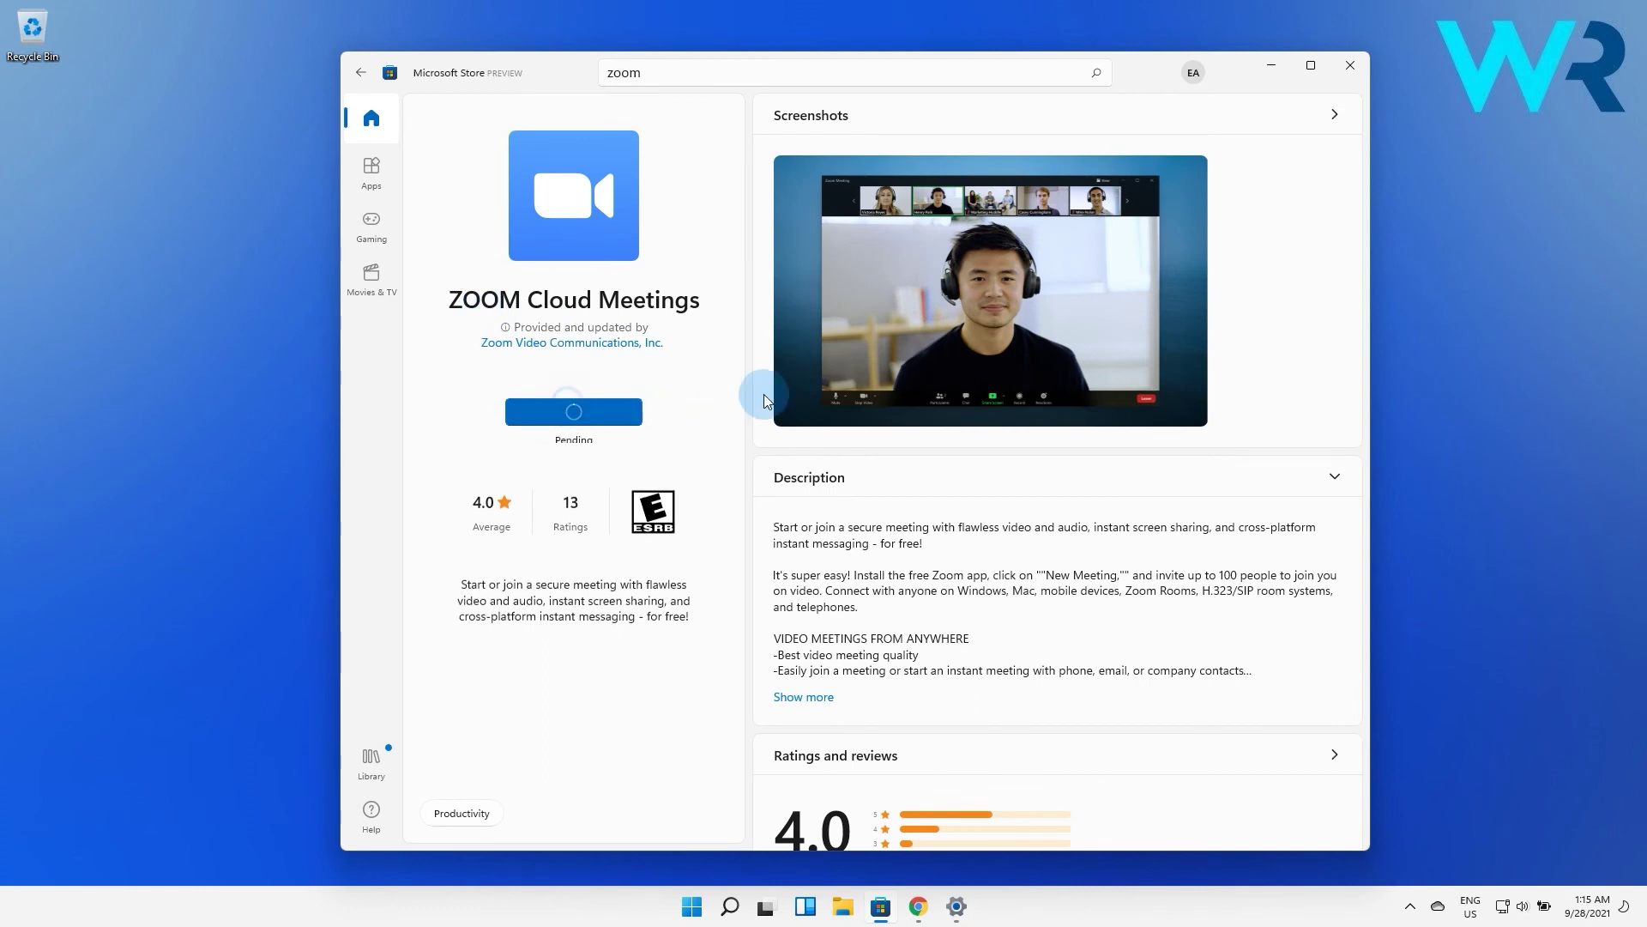